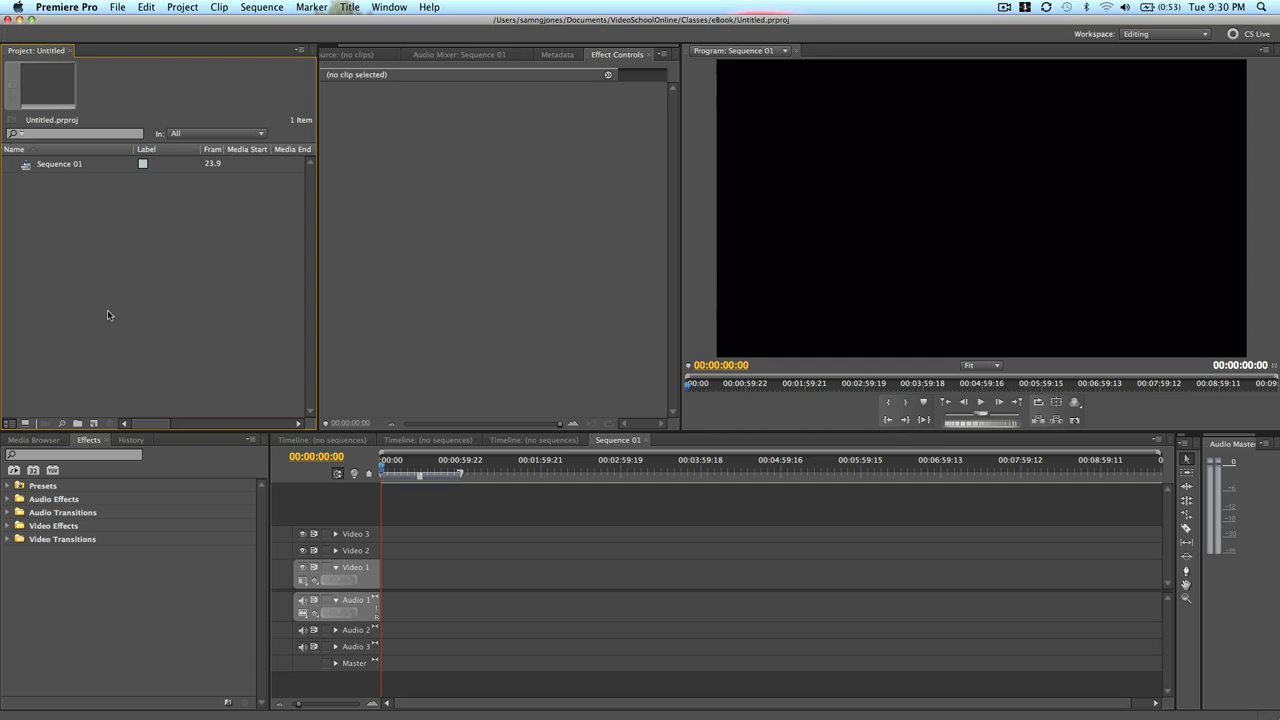
# Switch to After Effects and bring the Practice After Effects composition into the Premiere Pro project as a linked clip
pyautogui.click(117, 6)
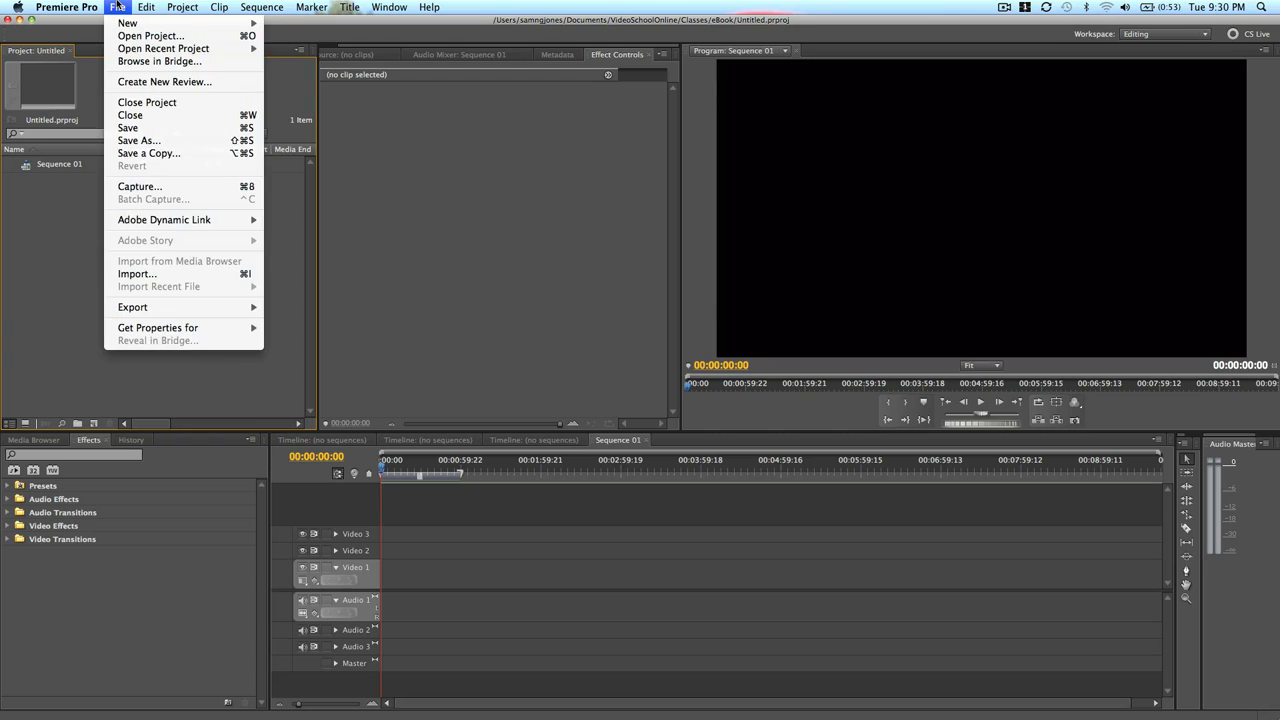
pyautogui.moveTo(159, 220)
pyautogui.press('super+Tab')
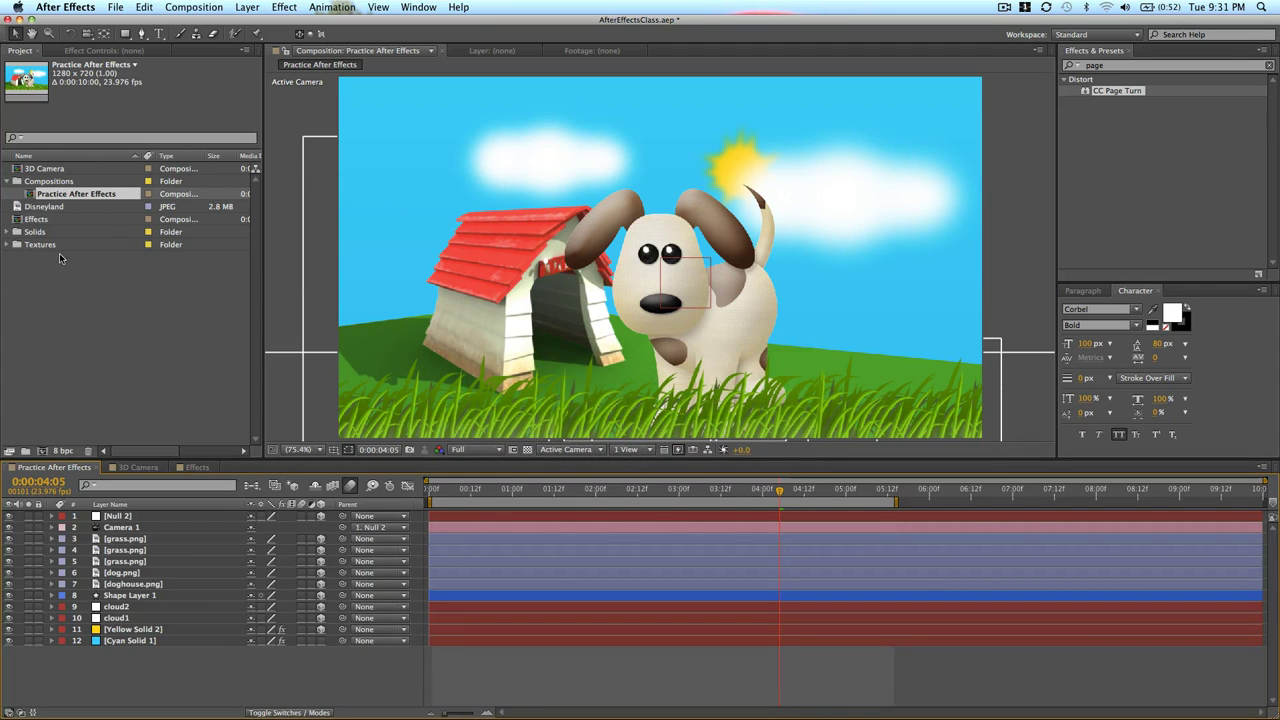
pyautogui.click(50, 220)
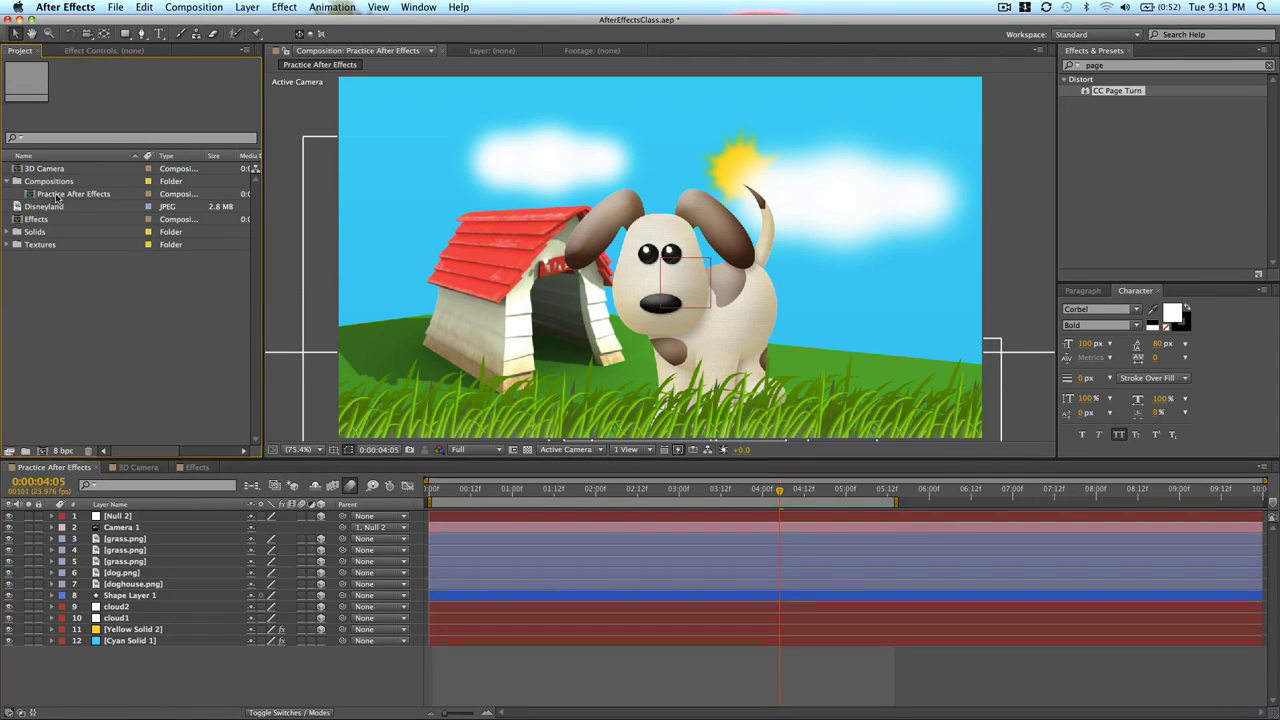
pyautogui.moveTo(57, 197); pyautogui.dragTo(134, 357)
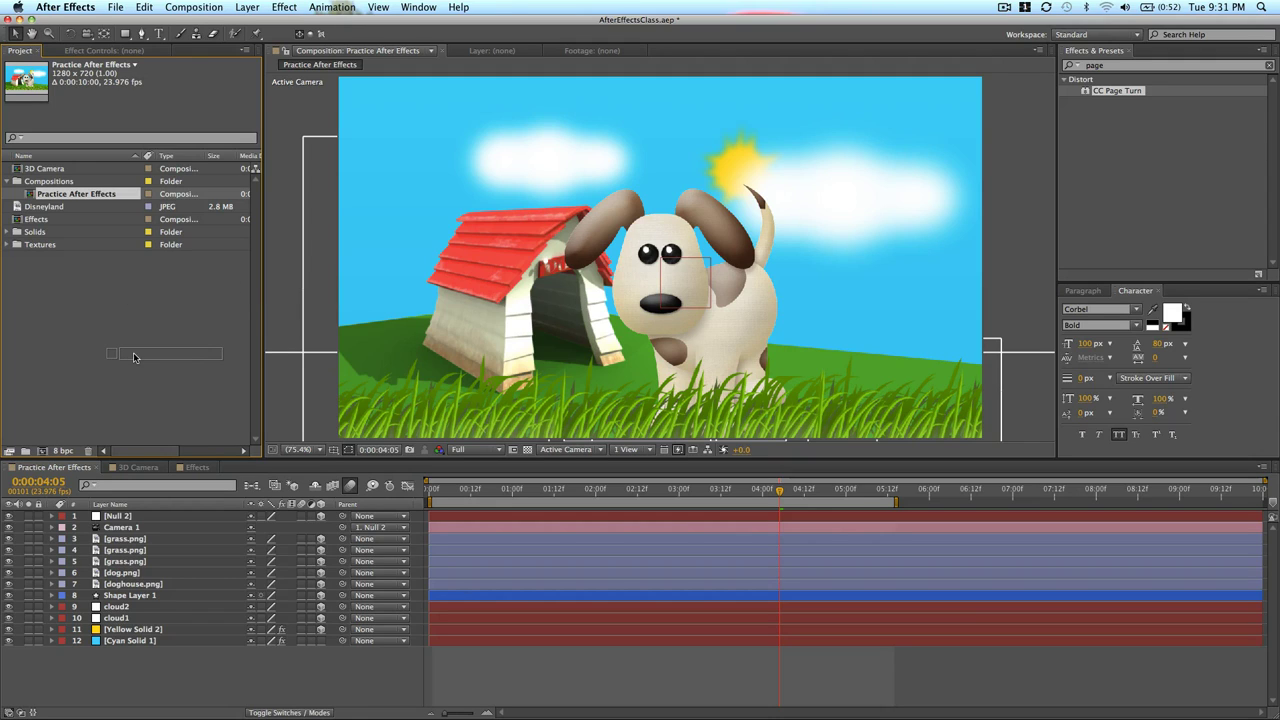
pyautogui.moveTo(134, 357); pyautogui.dragTo(26, 326)
pyautogui.press('super+Tab')
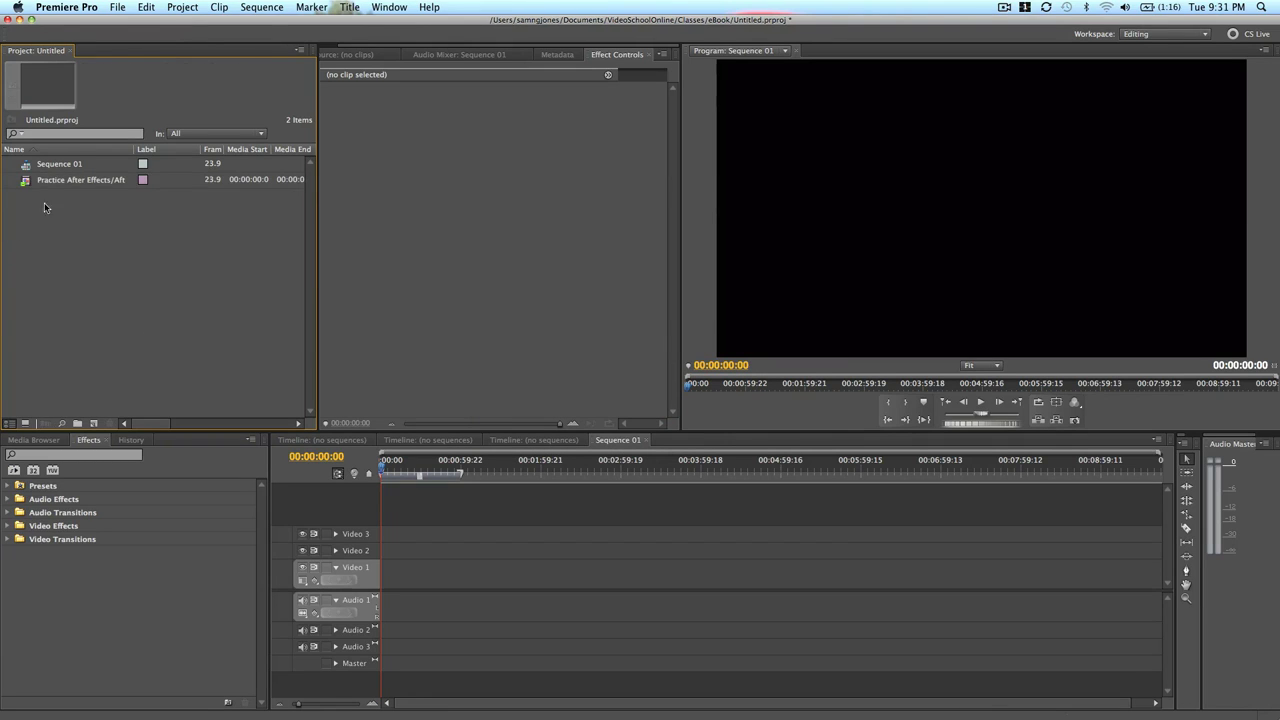
# Try placing the linked Practice After Effects clip at the start of Video 1 in Sequence 01
pyautogui.click(31, 182)
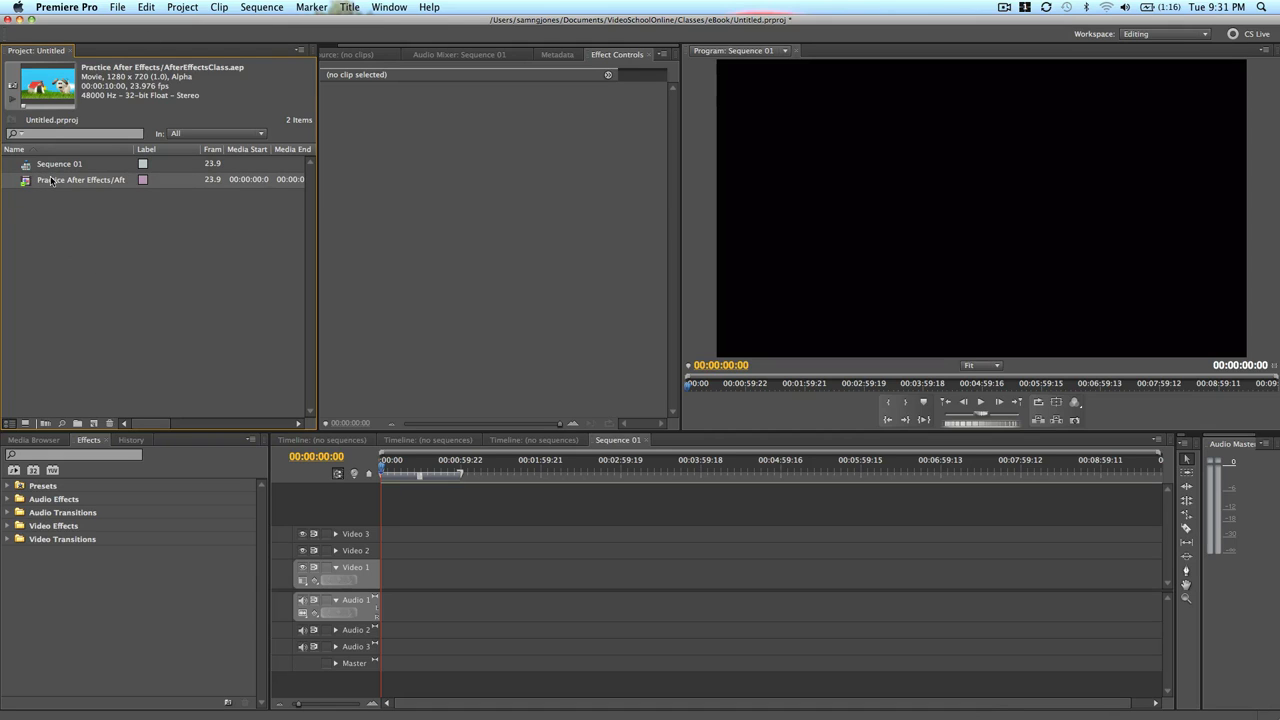
pyautogui.moveTo(68, 182); pyautogui.dragTo(373, 582)
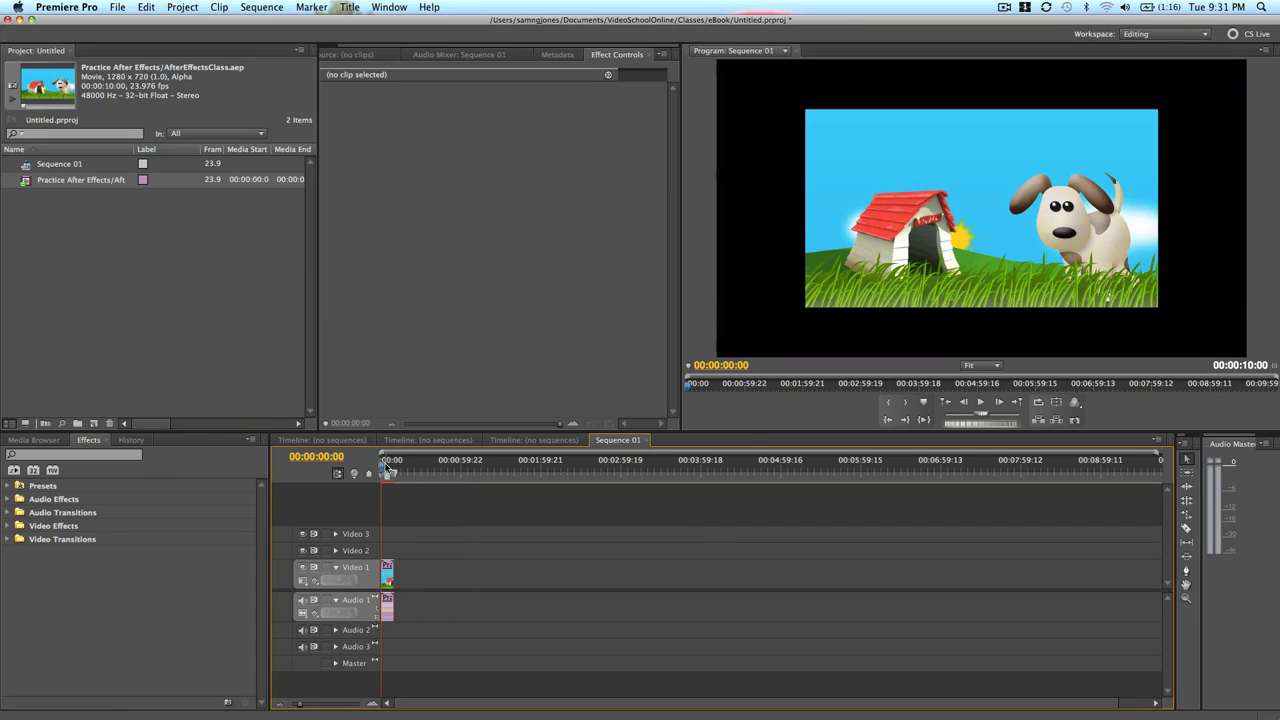
pyautogui.press('super+z')
# Create a new sequence from the linked Practice After Effects clip and preview it, leaving the playhead at 00:00:07:00
pyautogui.click(58, 182)
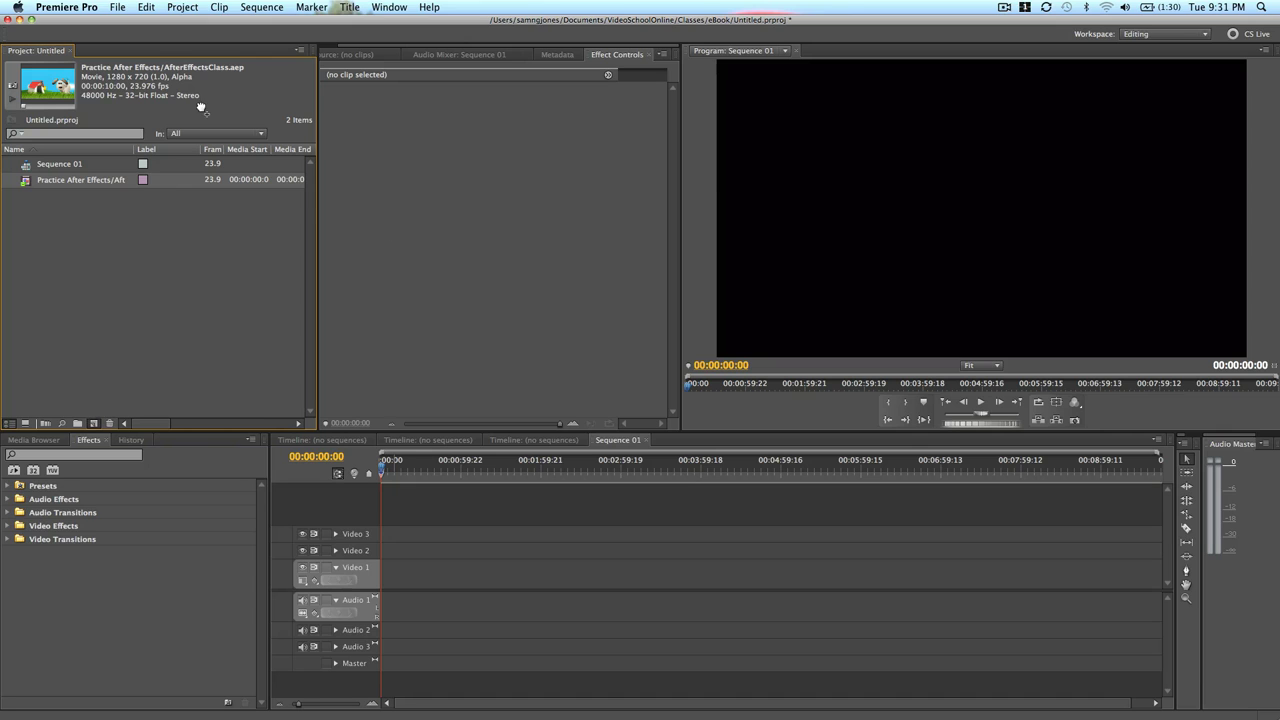
pyautogui.moveTo(200, 107); pyautogui.dragTo(93, 423)
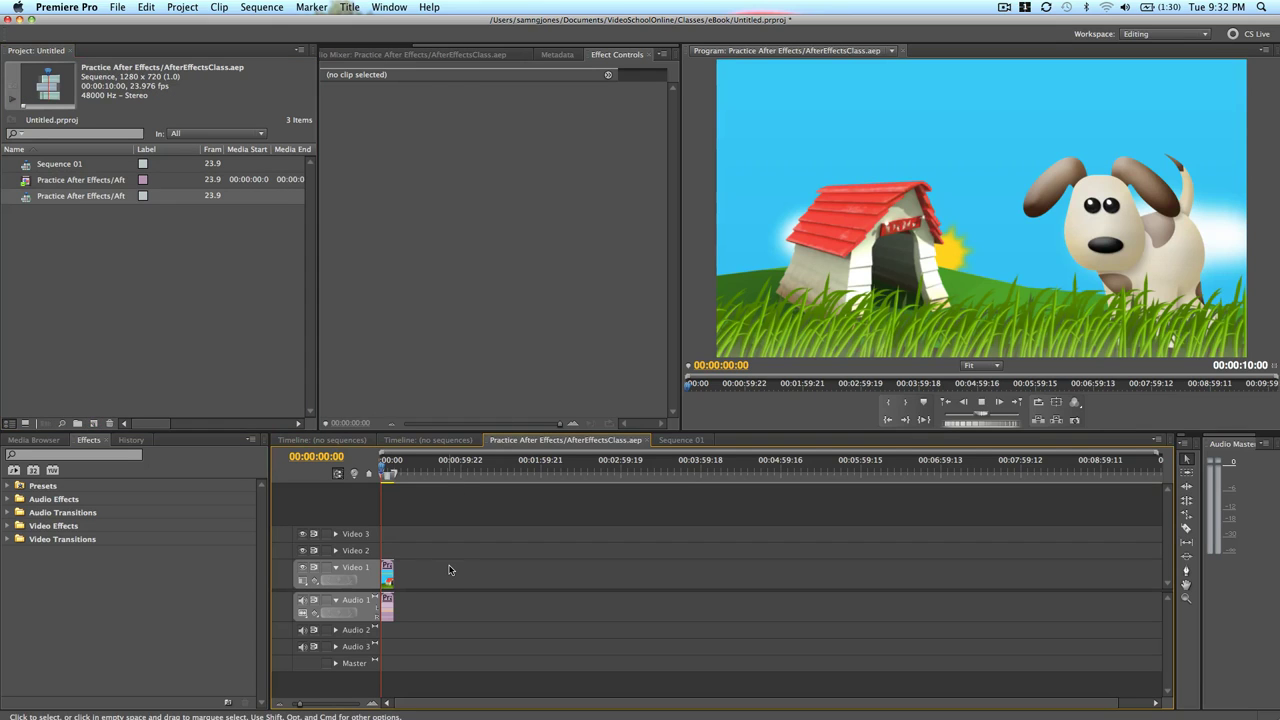
pyautogui.press('space')
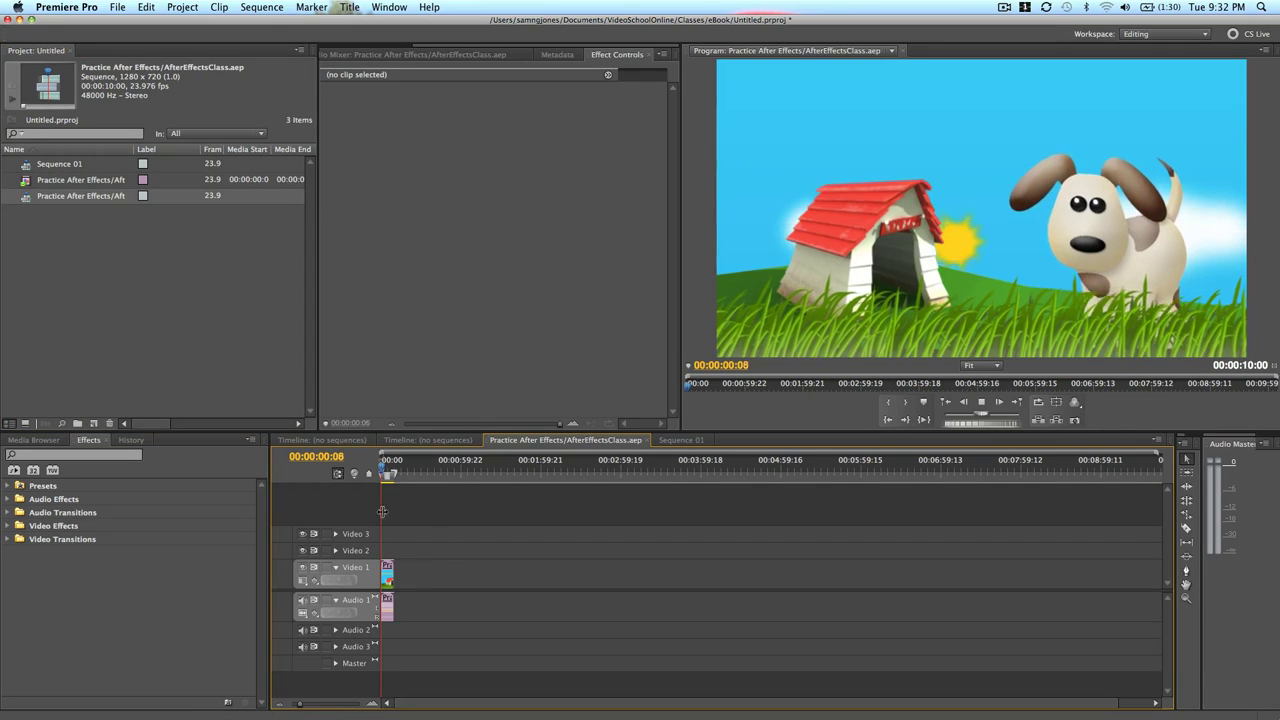
pyautogui.press('space')
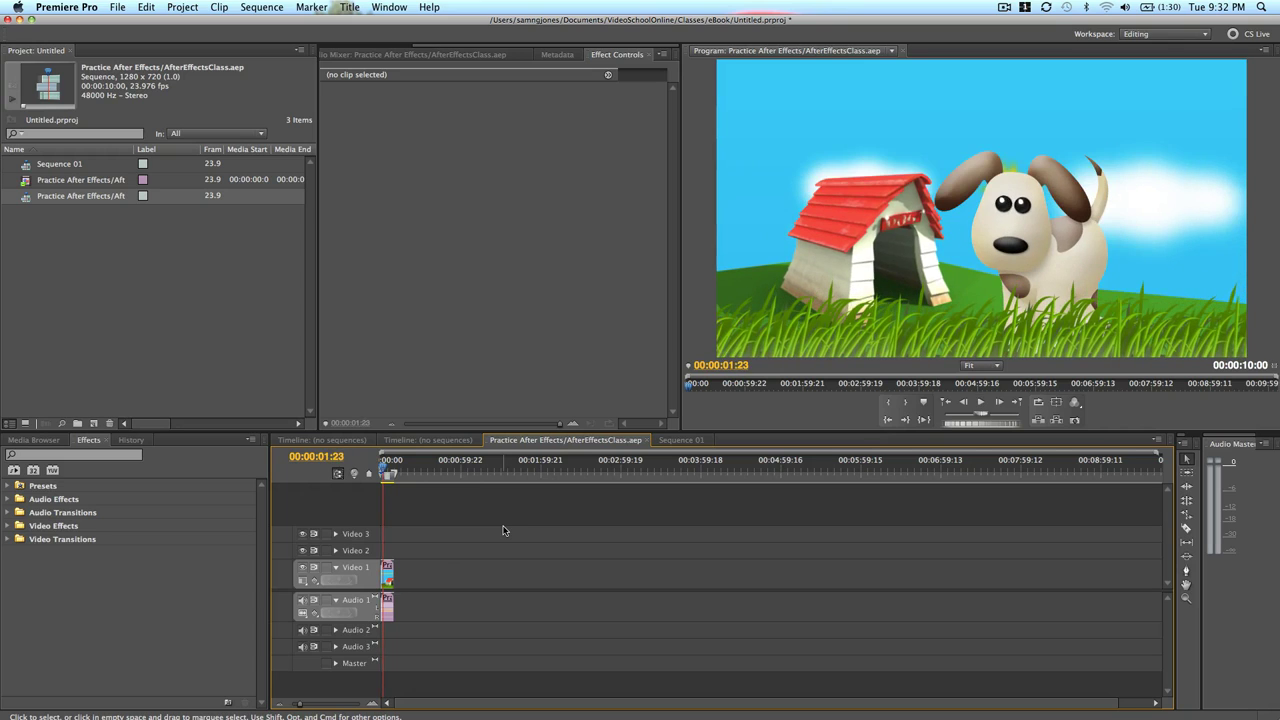
pyautogui.click(390, 470)
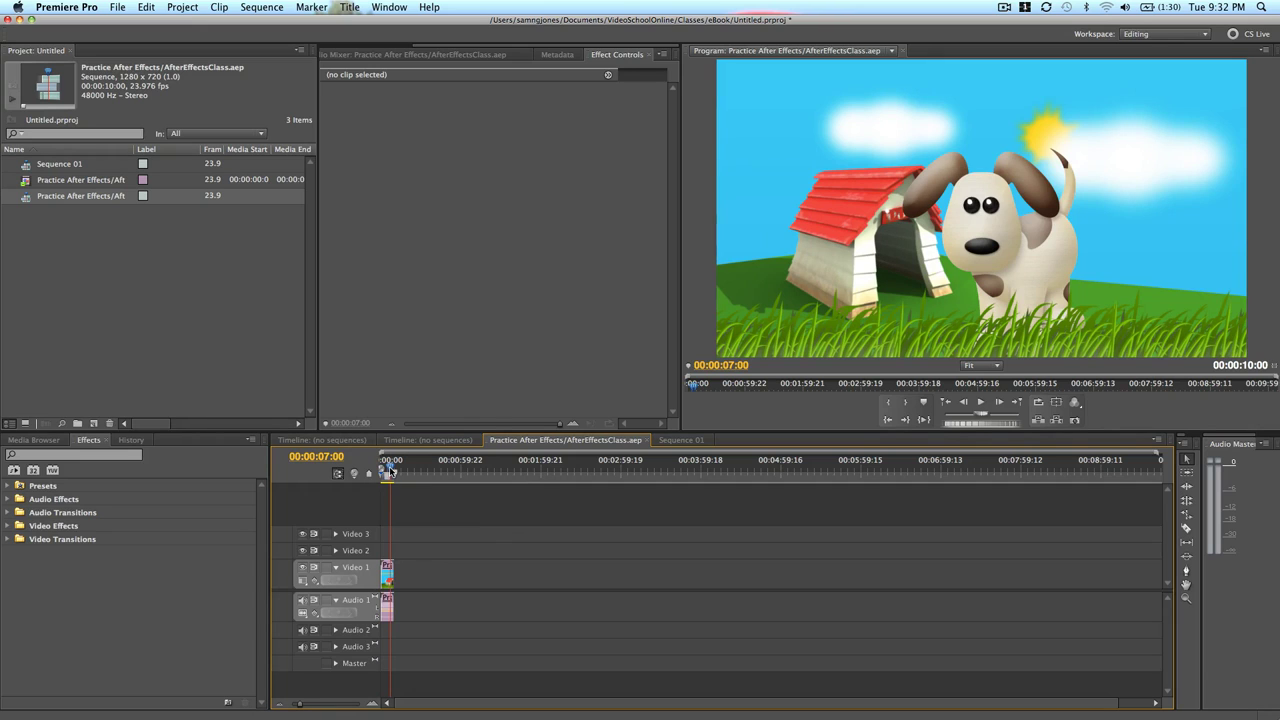
# Switch to After Effects and add the title "DOG HOUSE" in the sky above the dog in the Practice After Effects composition
pyautogui.press('super+Tab')
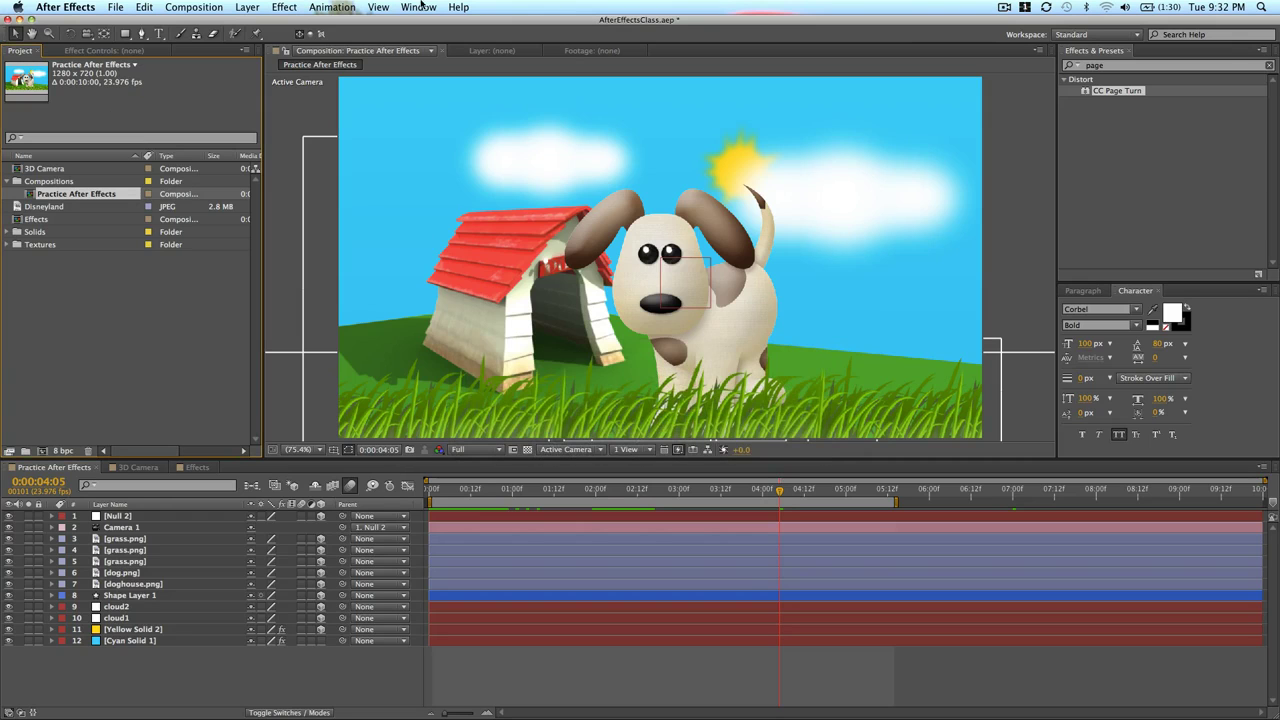
pyautogui.click(156, 33)
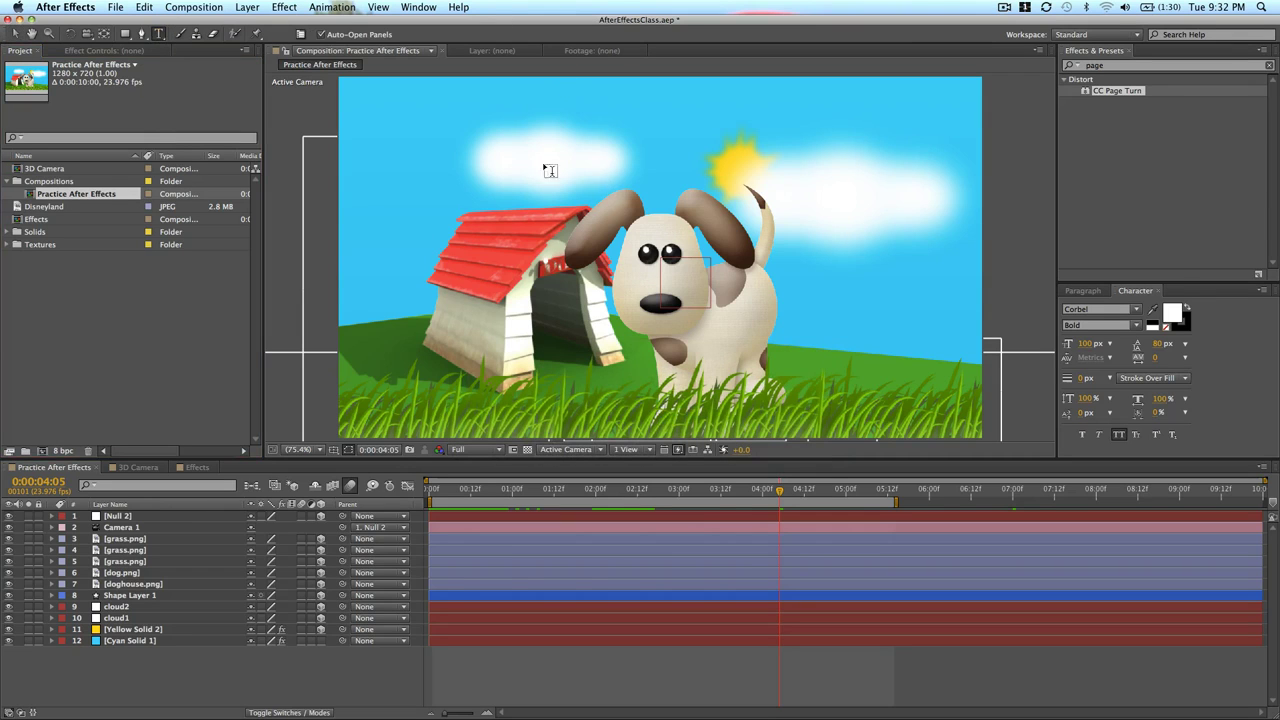
pyautogui.click(581, 156)
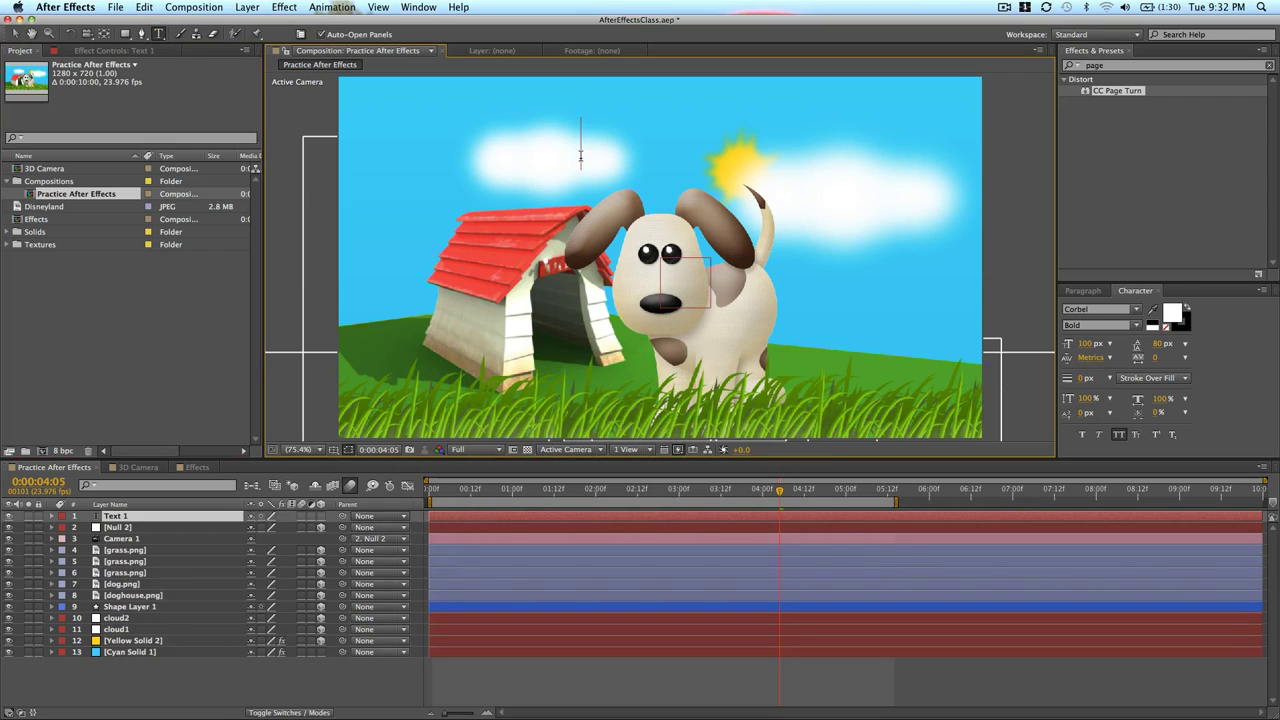
pyautogui.write('DOG HOUSE')
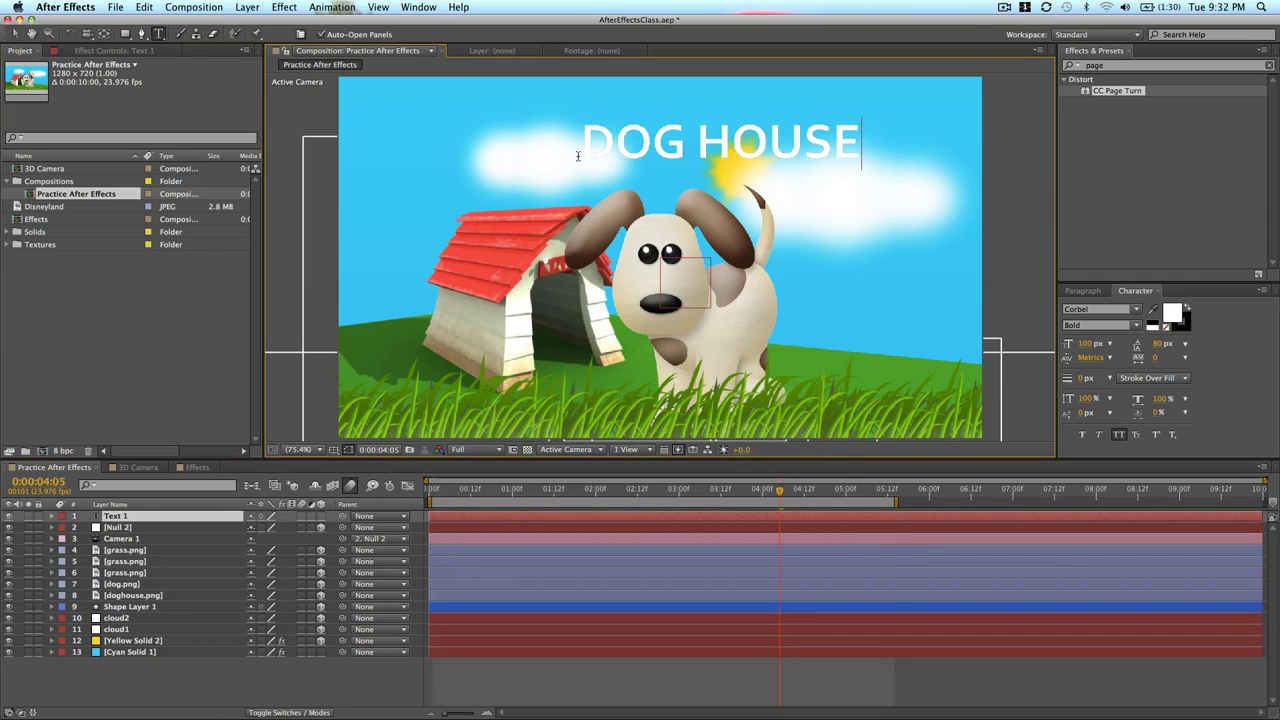
pyautogui.click(16, 36)
pyautogui.moveTo(770, 148); pyautogui.dragTo(697, 151)
# Set the fill color of the DOG HOUSE title to black and deselect the layer
pyautogui.click(1174, 316)
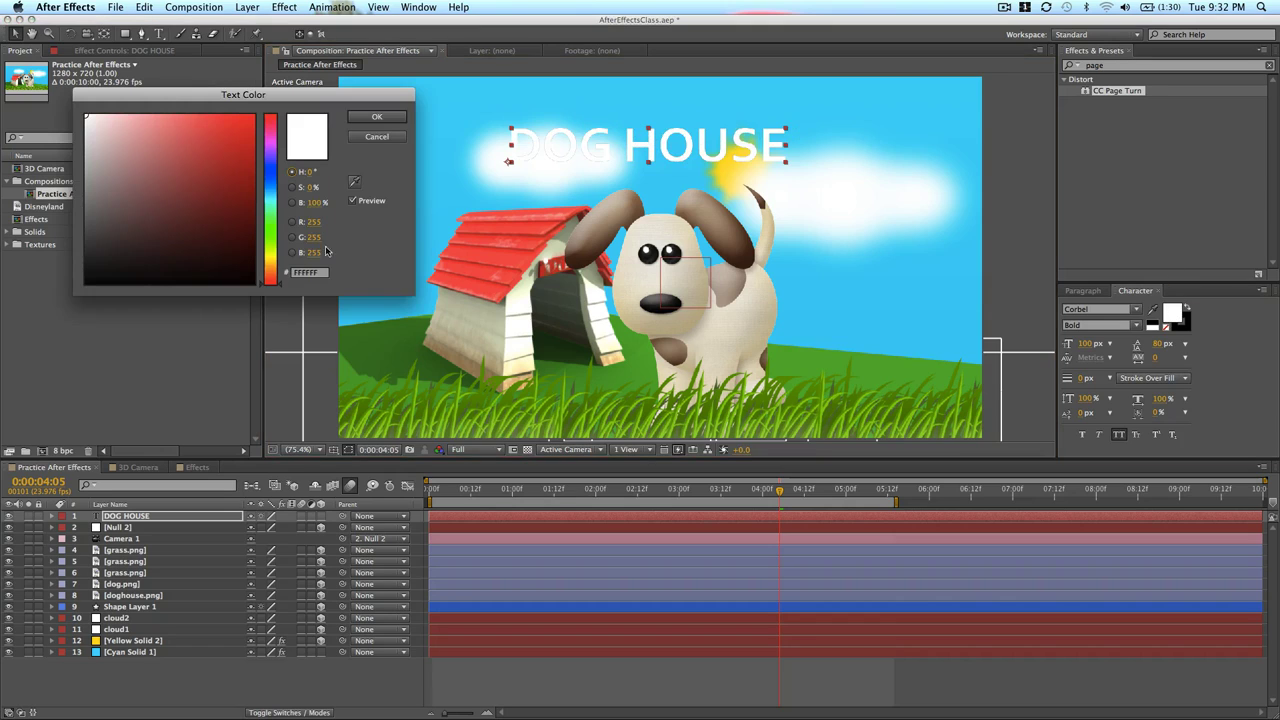
pyautogui.moveTo(186, 204); pyautogui.dragTo(85, 282)
pyautogui.click(376, 116)
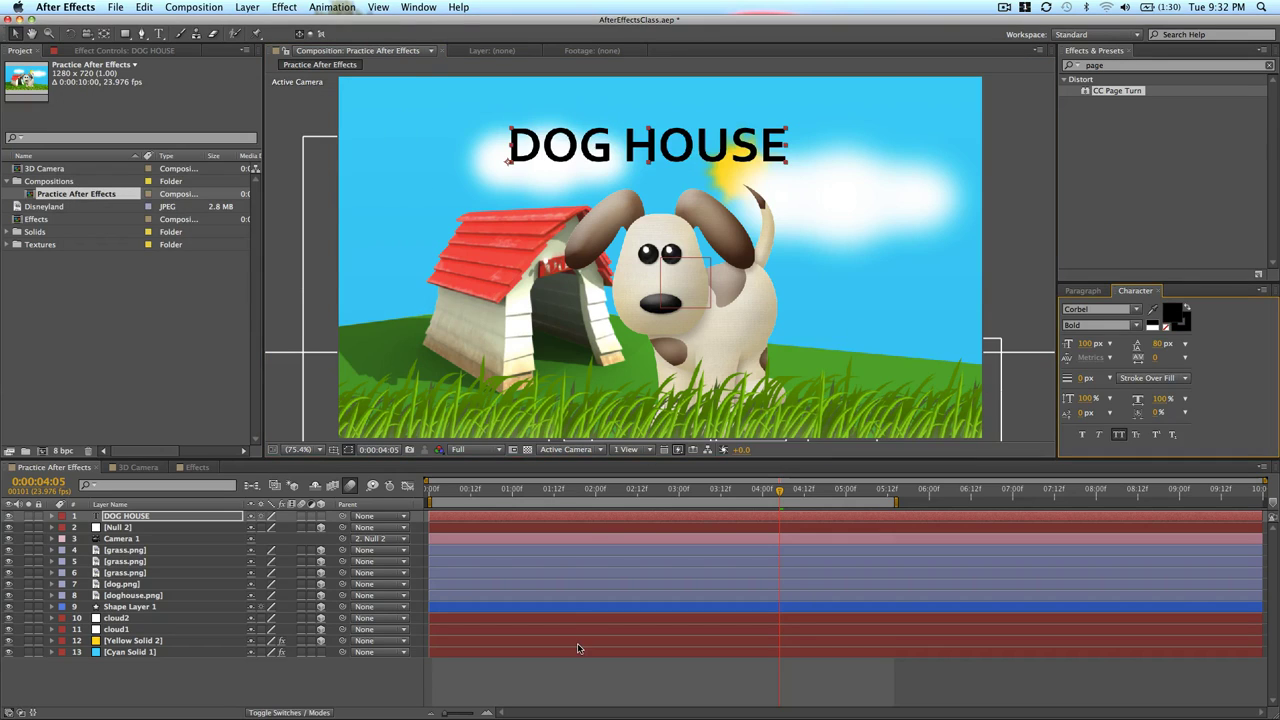
pyautogui.press('super+Tab')
pyautogui.press('super+shift+Tab')
pyautogui.click(540, 688)
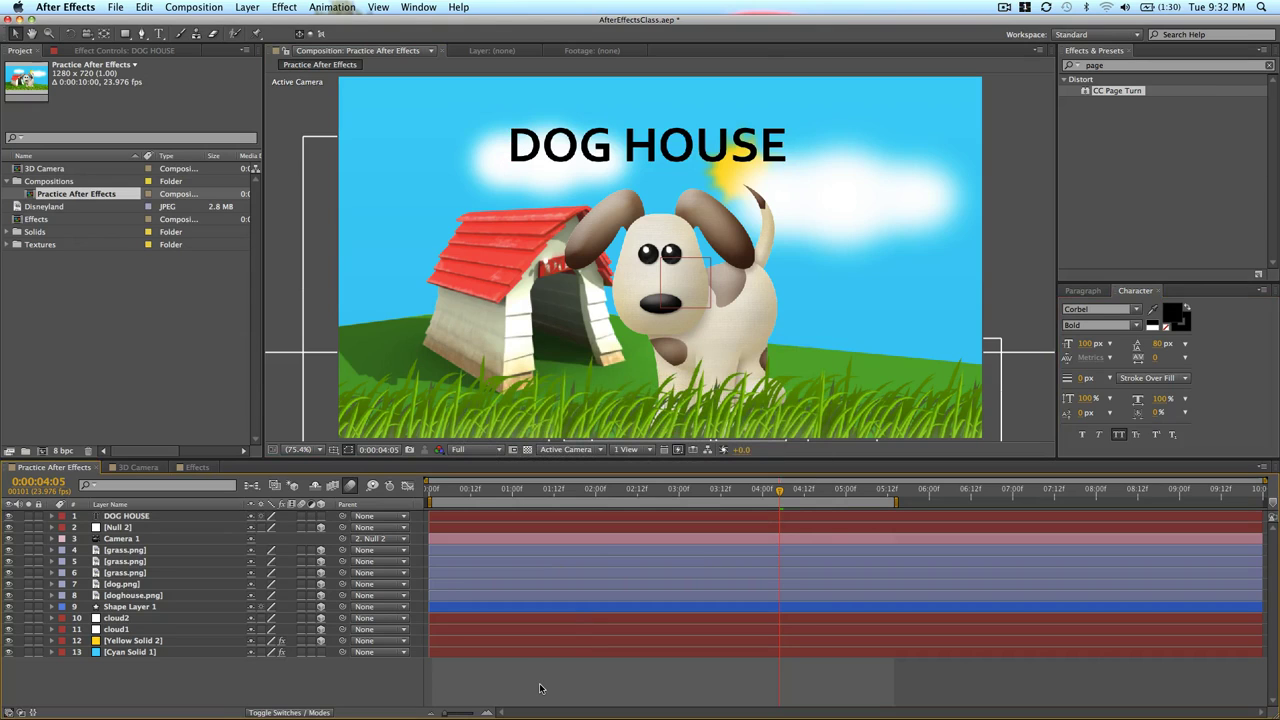
# Save the After Effects project, then switch to Premiere Pro and move the sequence playhead to 00:00:16:00
pyautogui.press('super+s')
pyautogui.press('super+Tab')
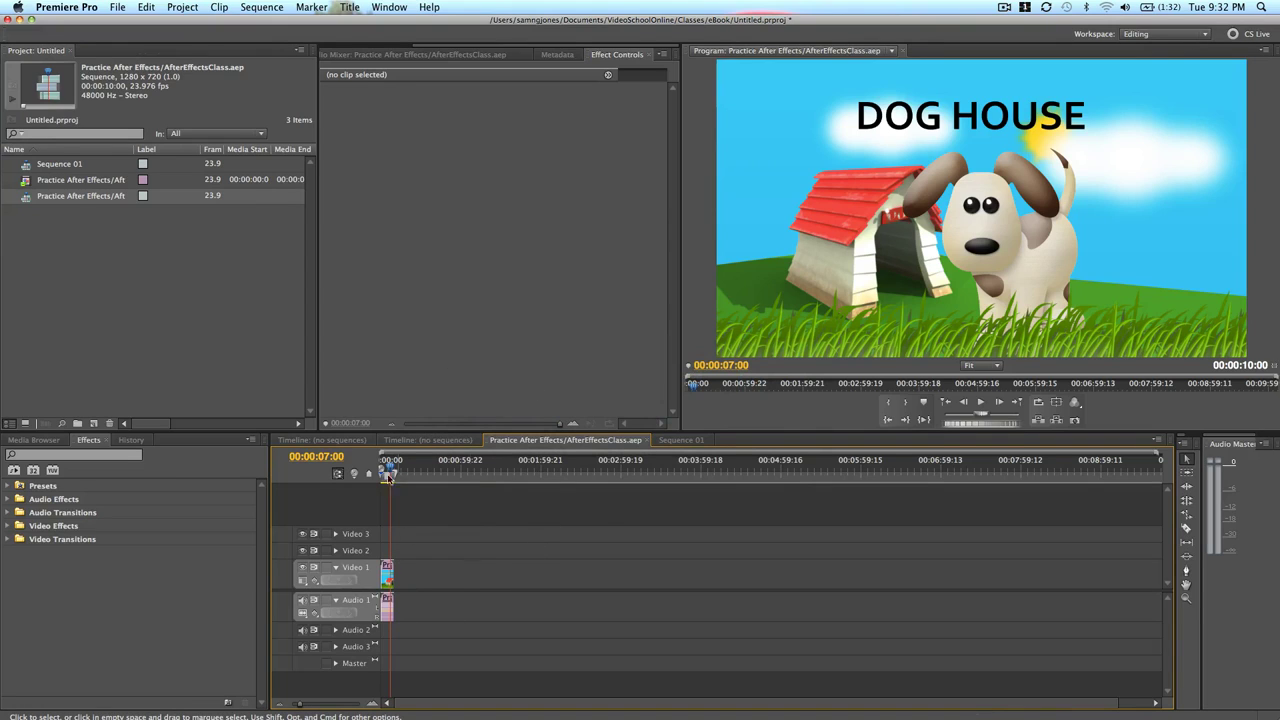
pyautogui.moveTo(389, 466); pyautogui.dragTo(401, 462)
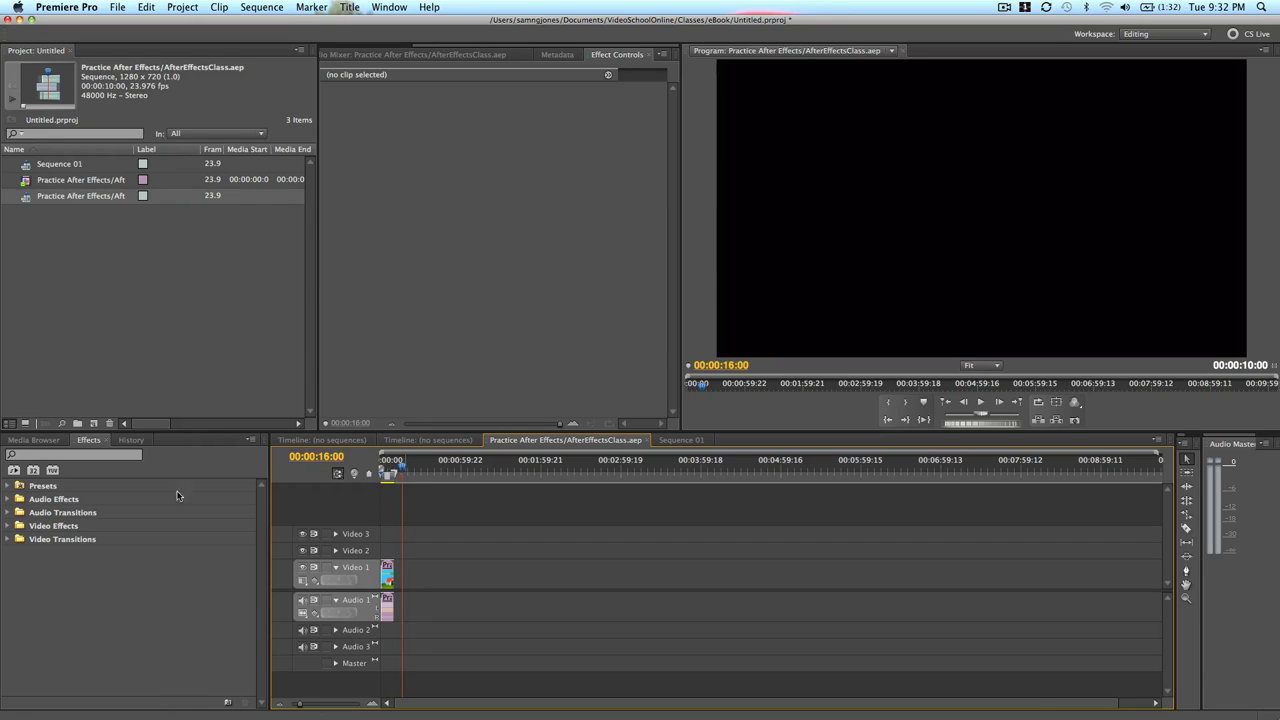
# Create a 1280 x 720 Black Video at 23.976 fps with square pixels and place it on Video 2 after the dog clip
pyautogui.click(92, 424)
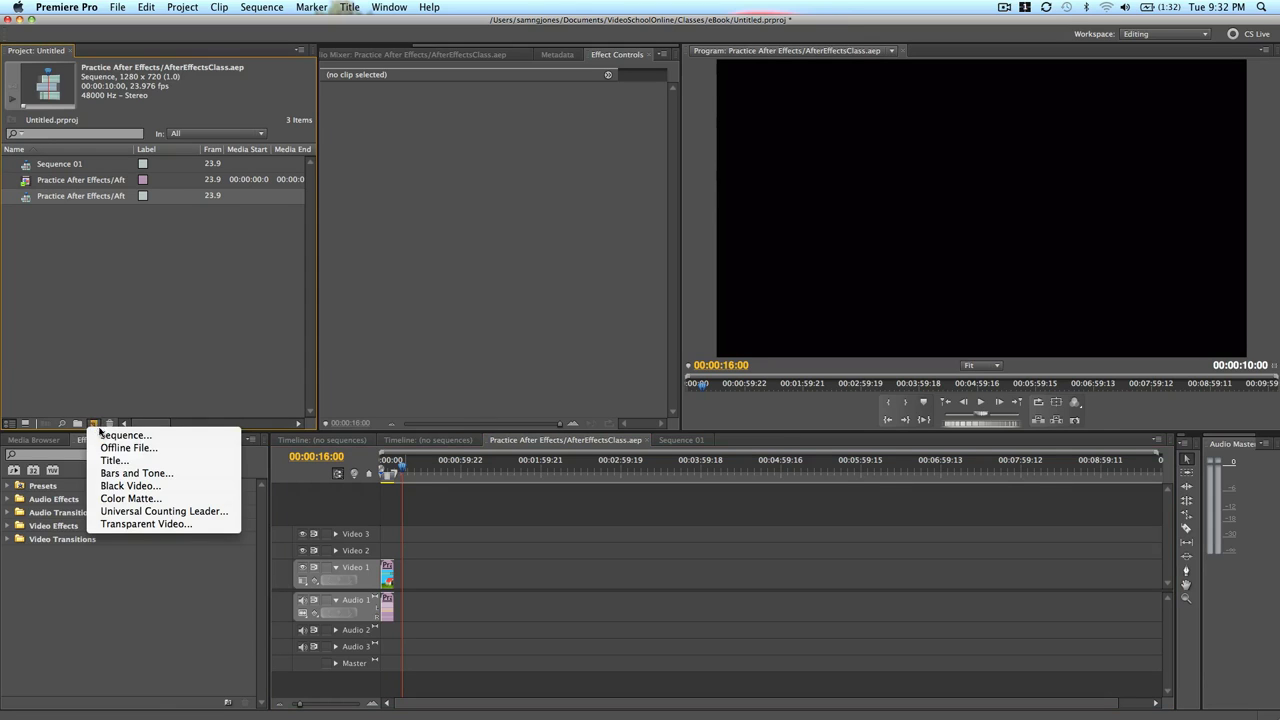
pyautogui.click(120, 486)
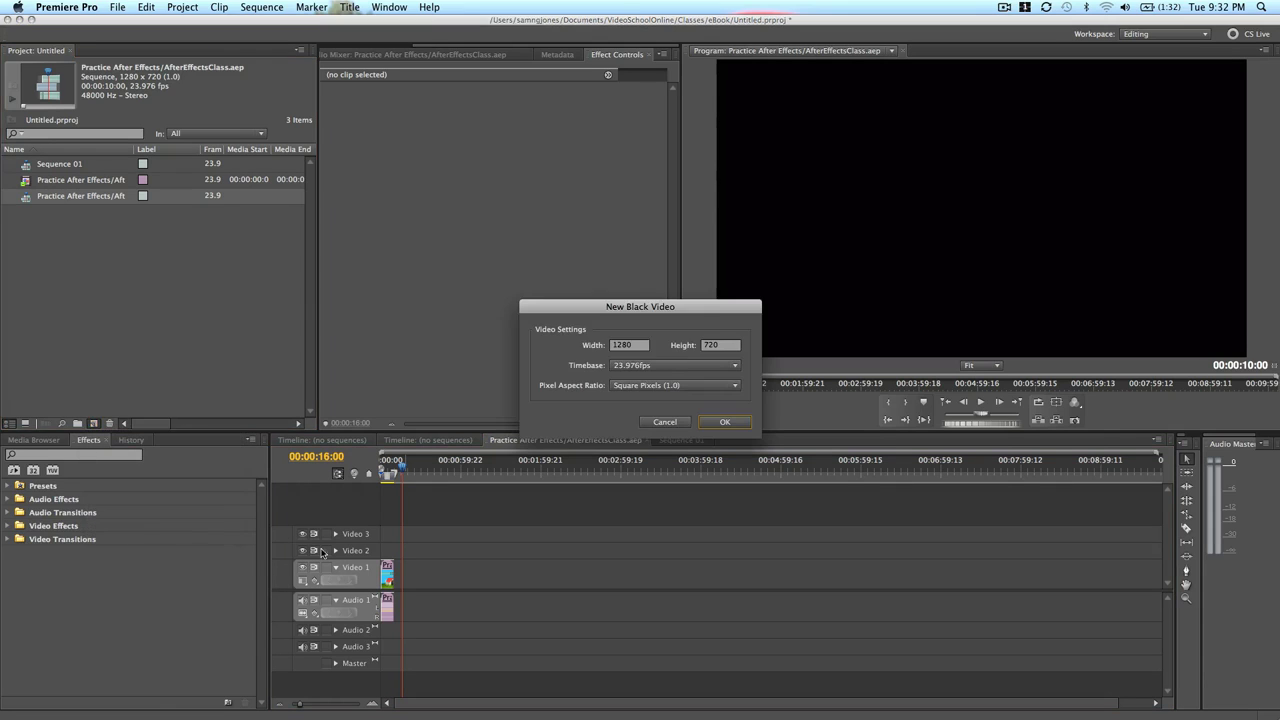
pyautogui.click(720, 420)
pyautogui.moveTo(47, 211); pyautogui.dragTo(535, 550)
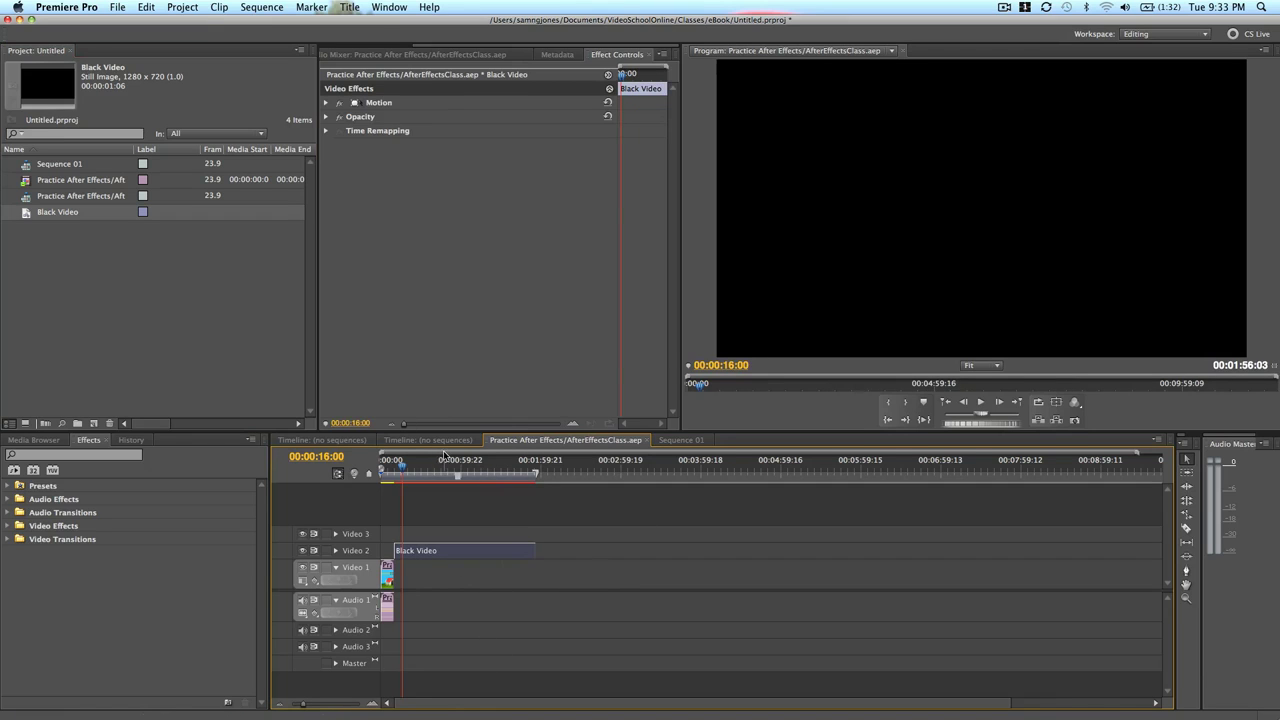
# Replace the Black Video clip on Video 2 with an After Effects composition and select the new linked composition in After Effects
pyautogui.rightClick(434, 556)
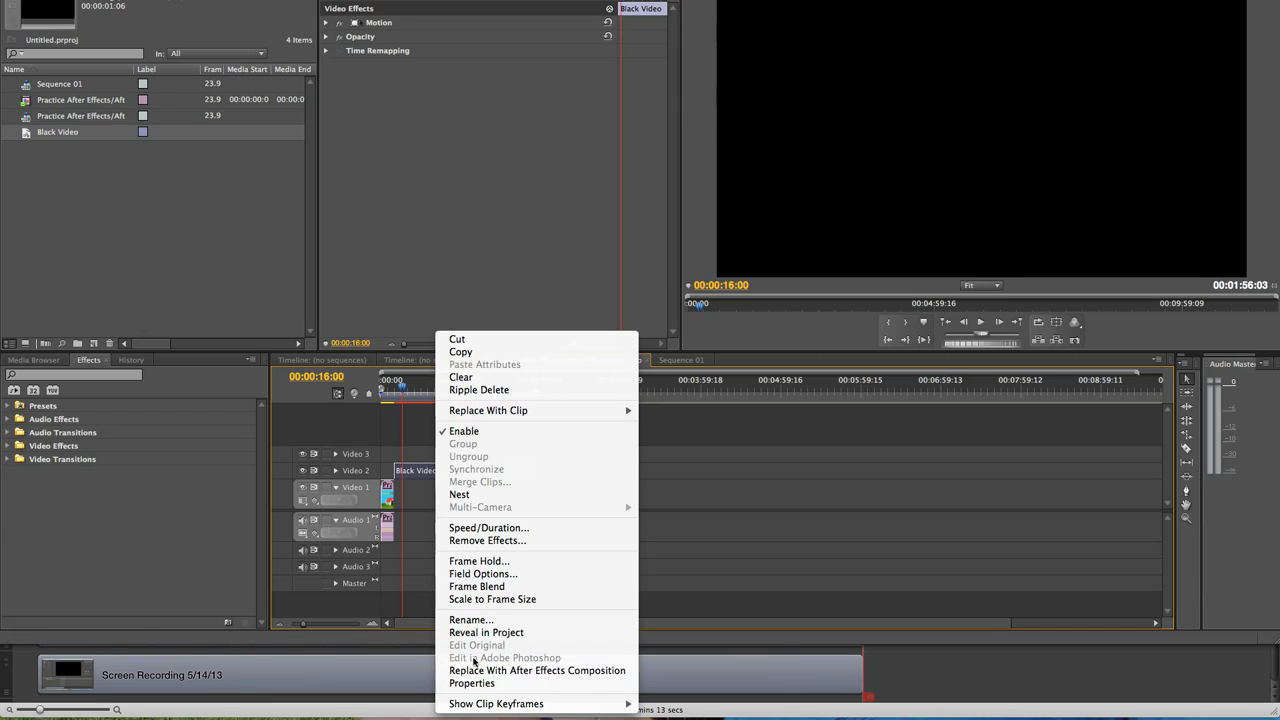
pyautogui.click(491, 670)
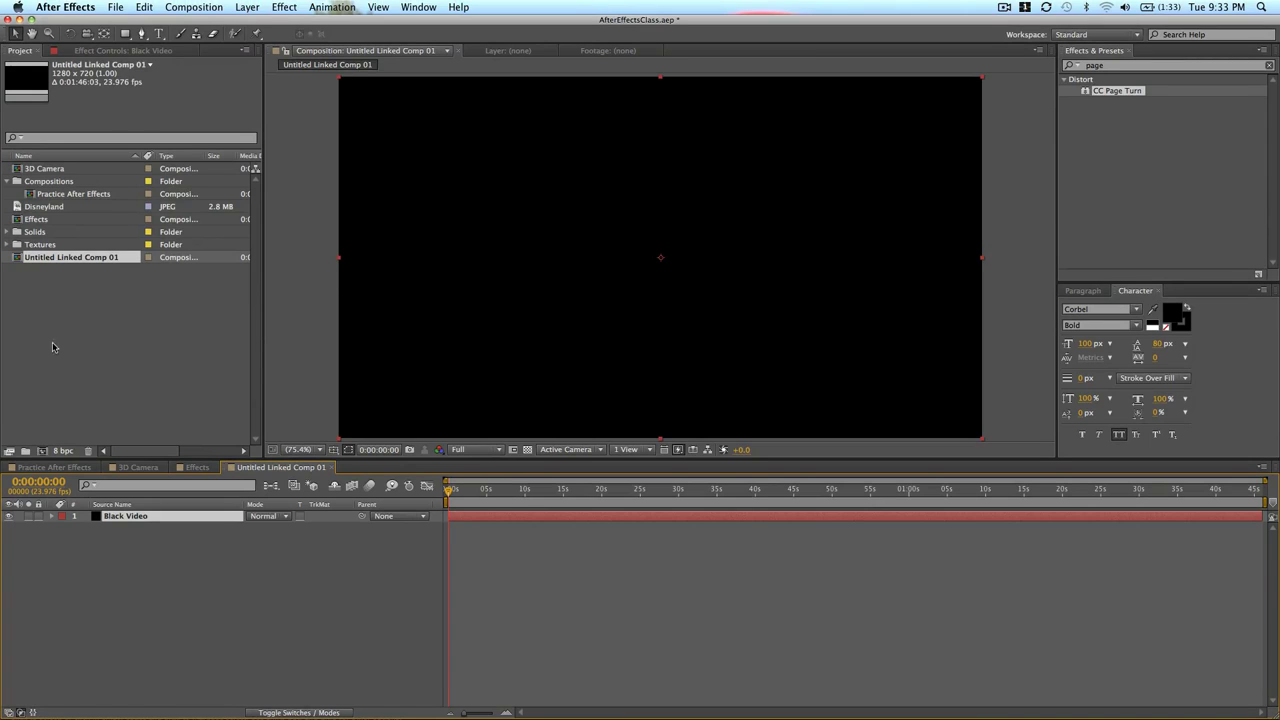
pyautogui.click(26, 259)
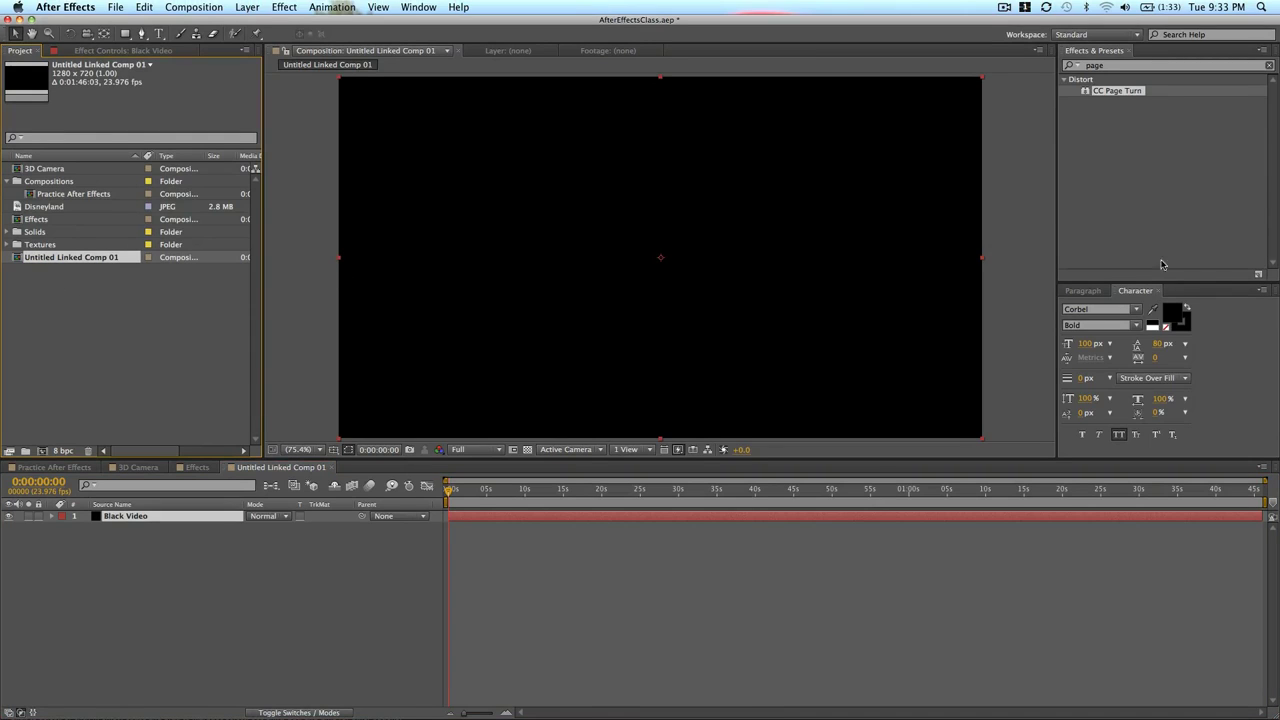
# Add a text layer reading "tesete" near the middle of the linked composition
pyautogui.click(540, 235)
pyautogui.press('super+t')
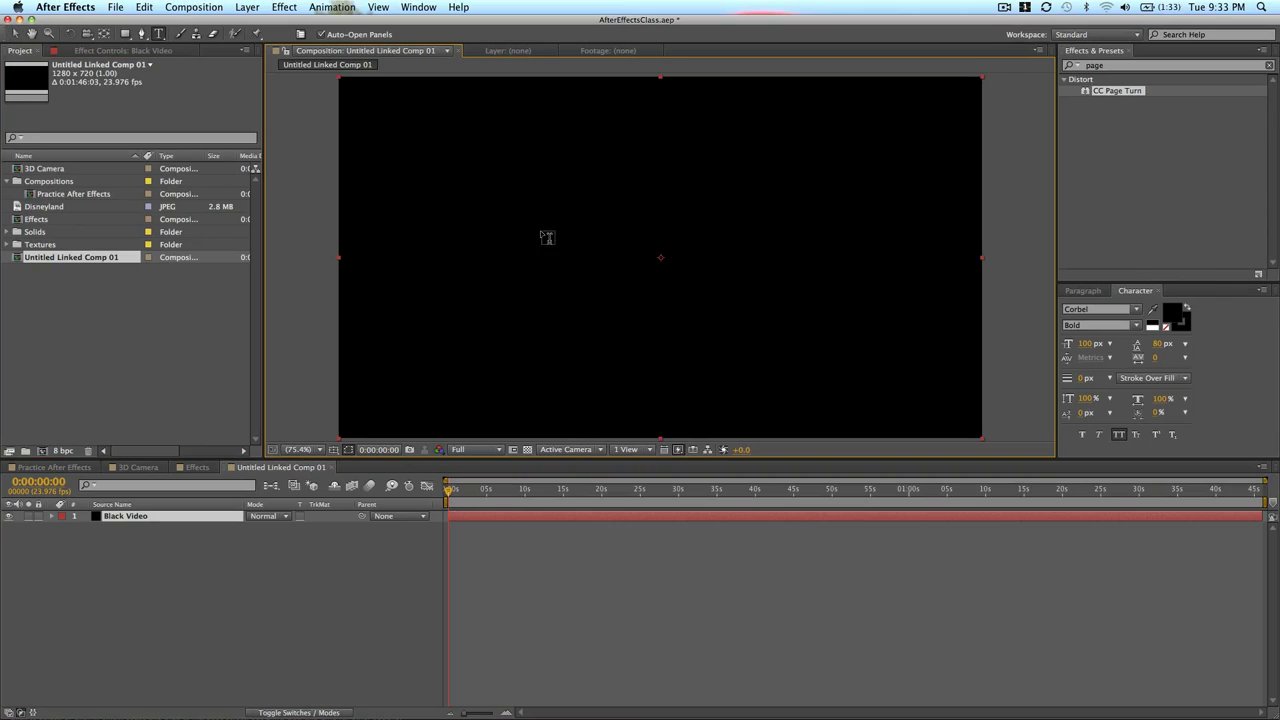
pyautogui.click(551, 289)
pyautogui.write('tesete')
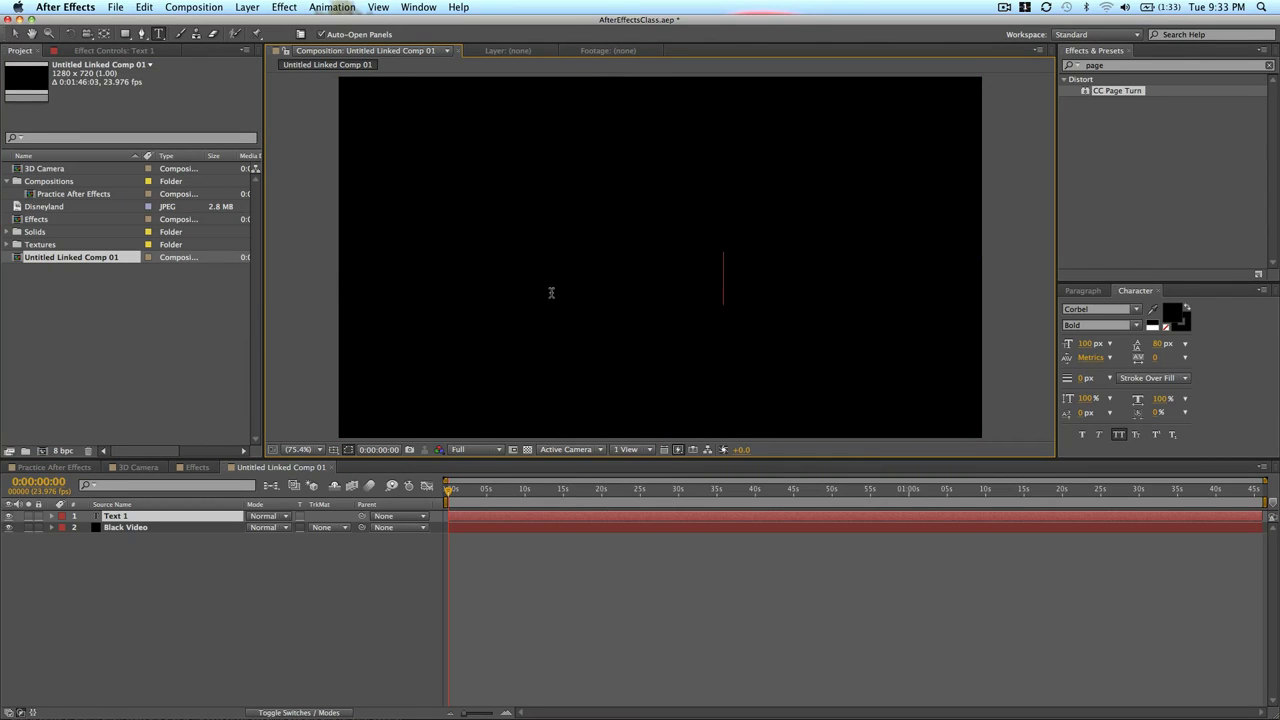
pyautogui.click(866, 529)
pyautogui.click(883, 516)
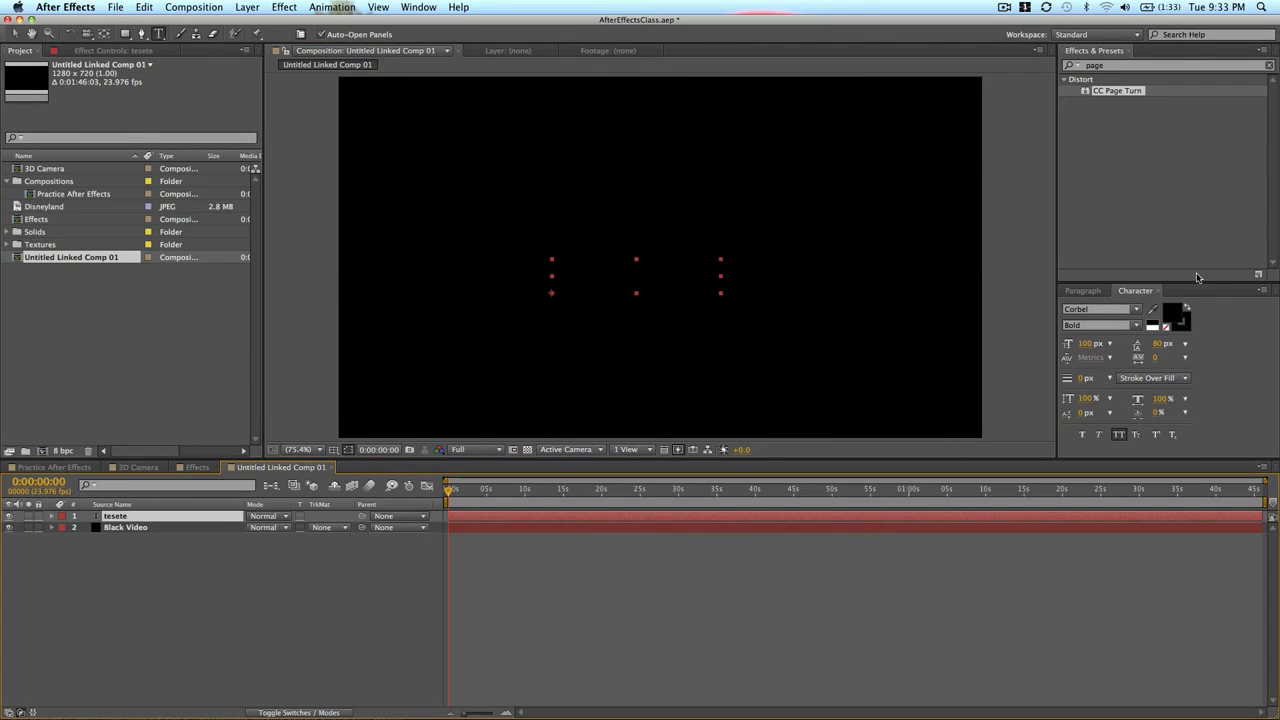
# Set the fill color of the new text layer to white (FFFFFF)
pyautogui.click(1172, 314)
pyautogui.click(188, 233)
pyautogui.moveTo(167, 216); pyautogui.dragTo(86, 115)
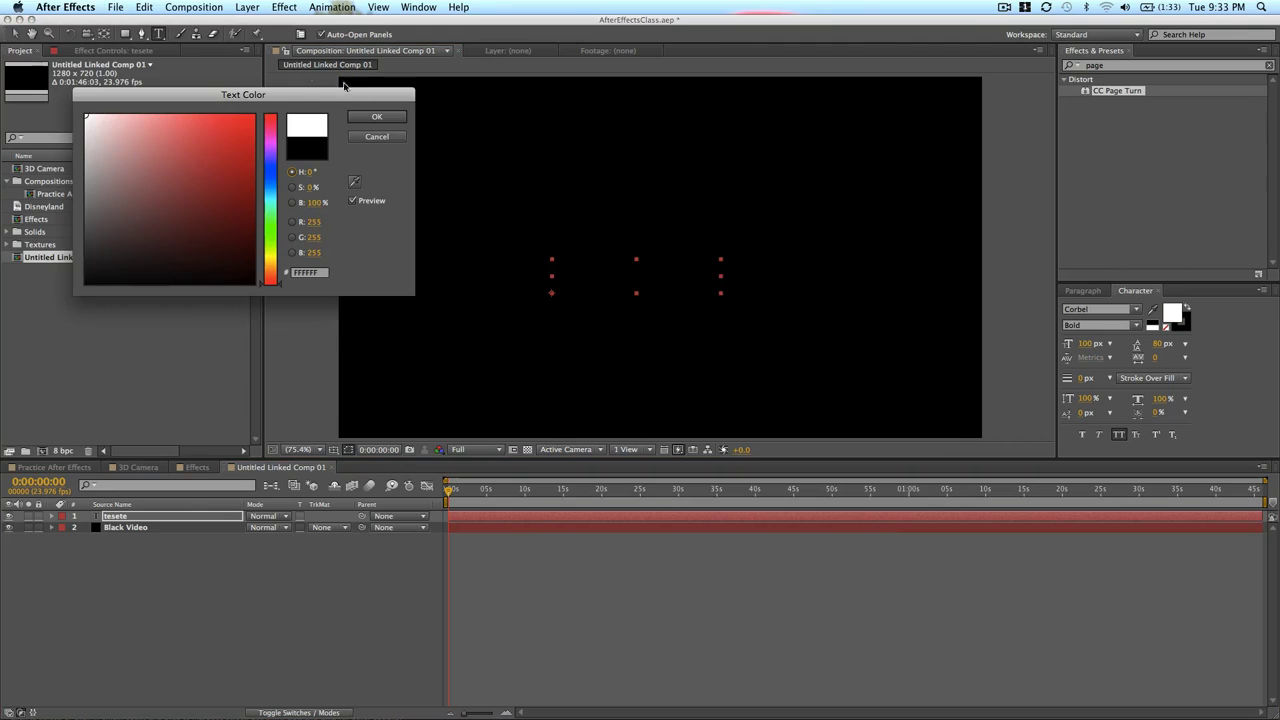
pyautogui.click(376, 116)
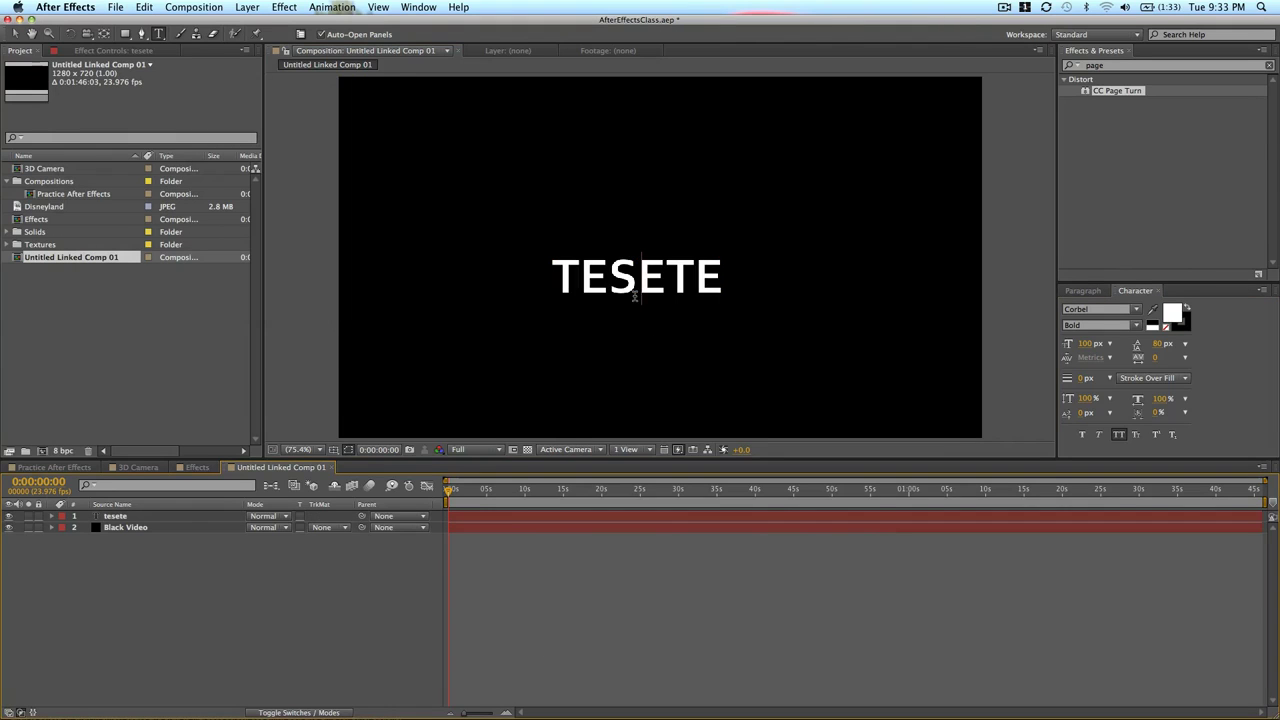
# Replace the layer's wording with "text text" and check the linked clip in Premiere Pro at 00:00:55:11
pyautogui.doubleClick(638, 292)
pyautogui.write('text text')
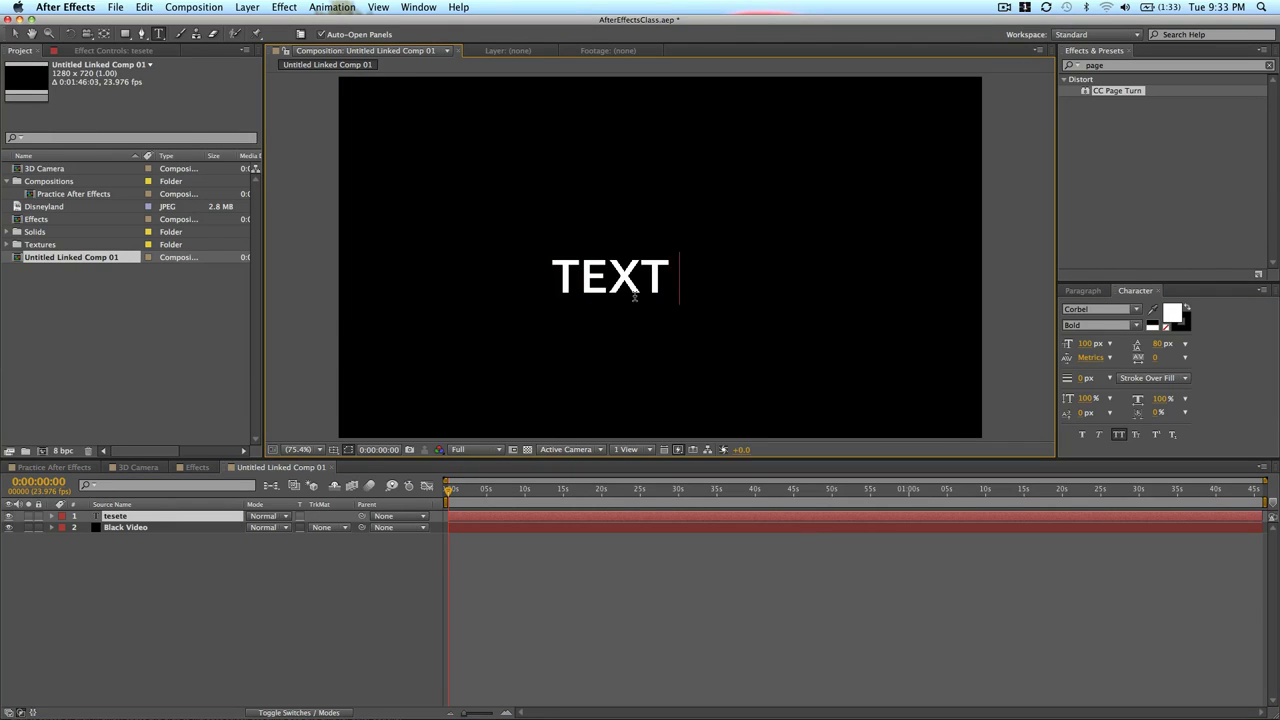
pyautogui.click(573, 535)
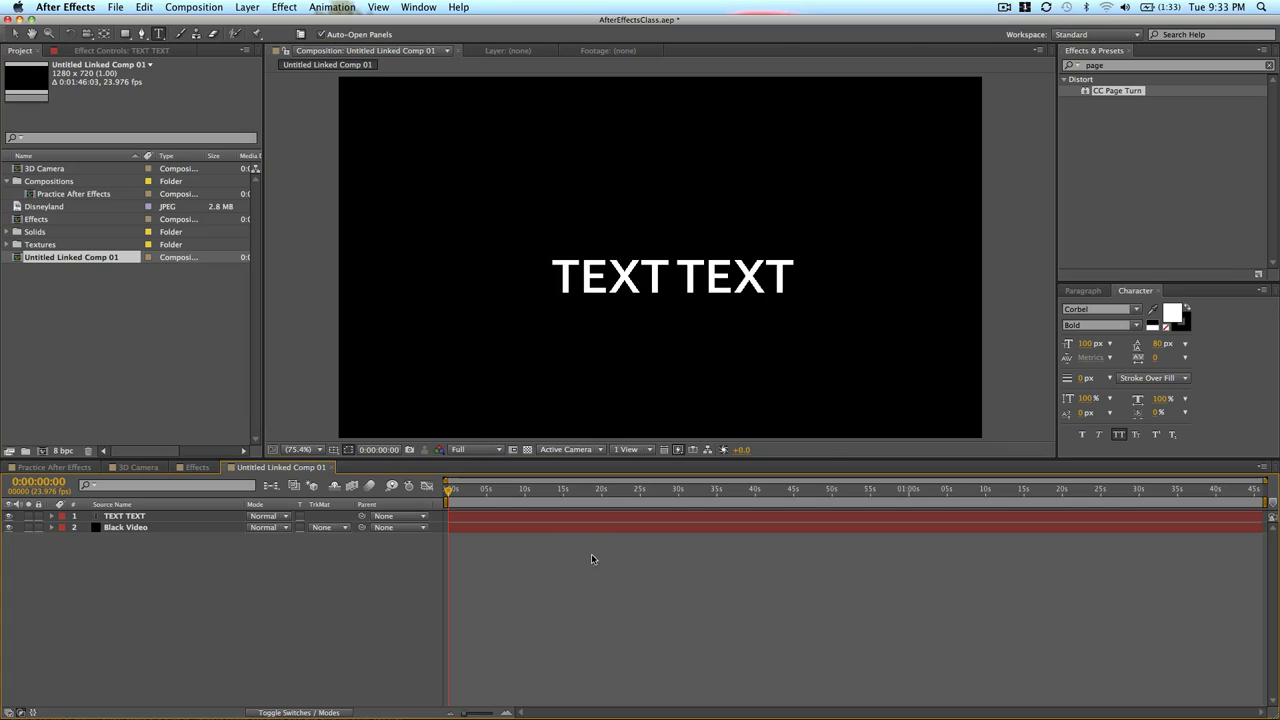
pyautogui.press('super+Tab')
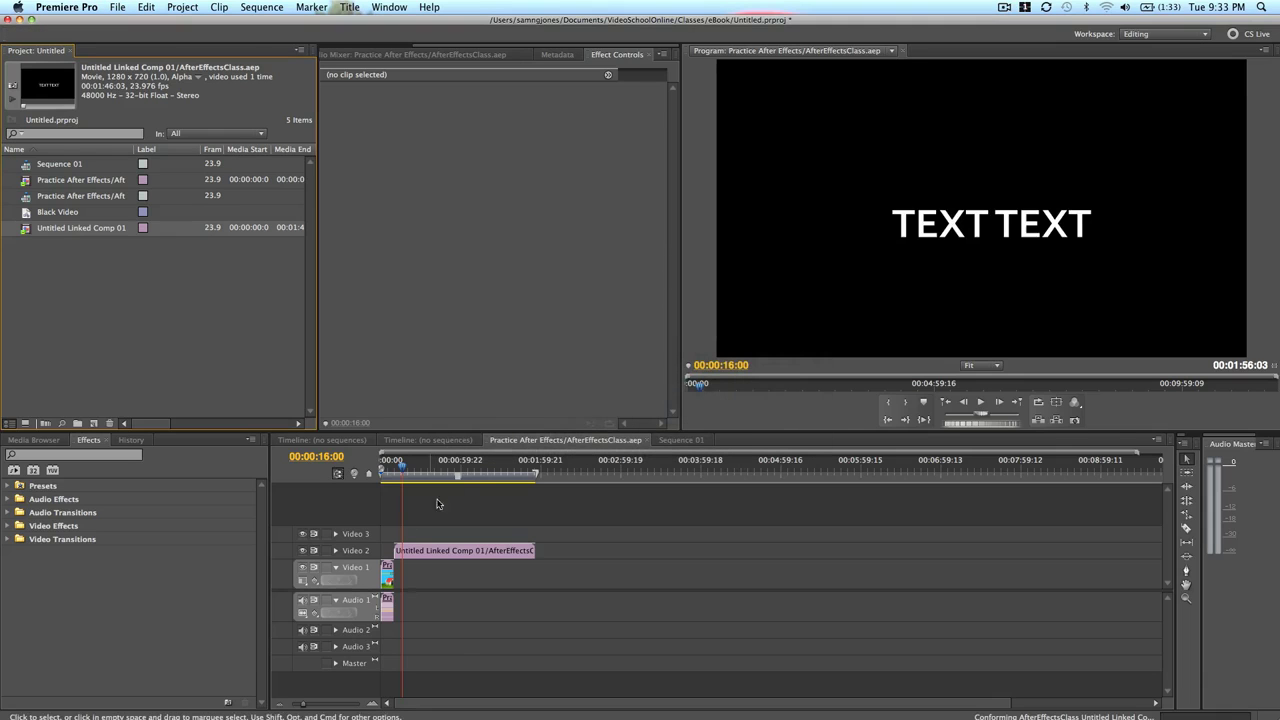
pyautogui.click(456, 470)
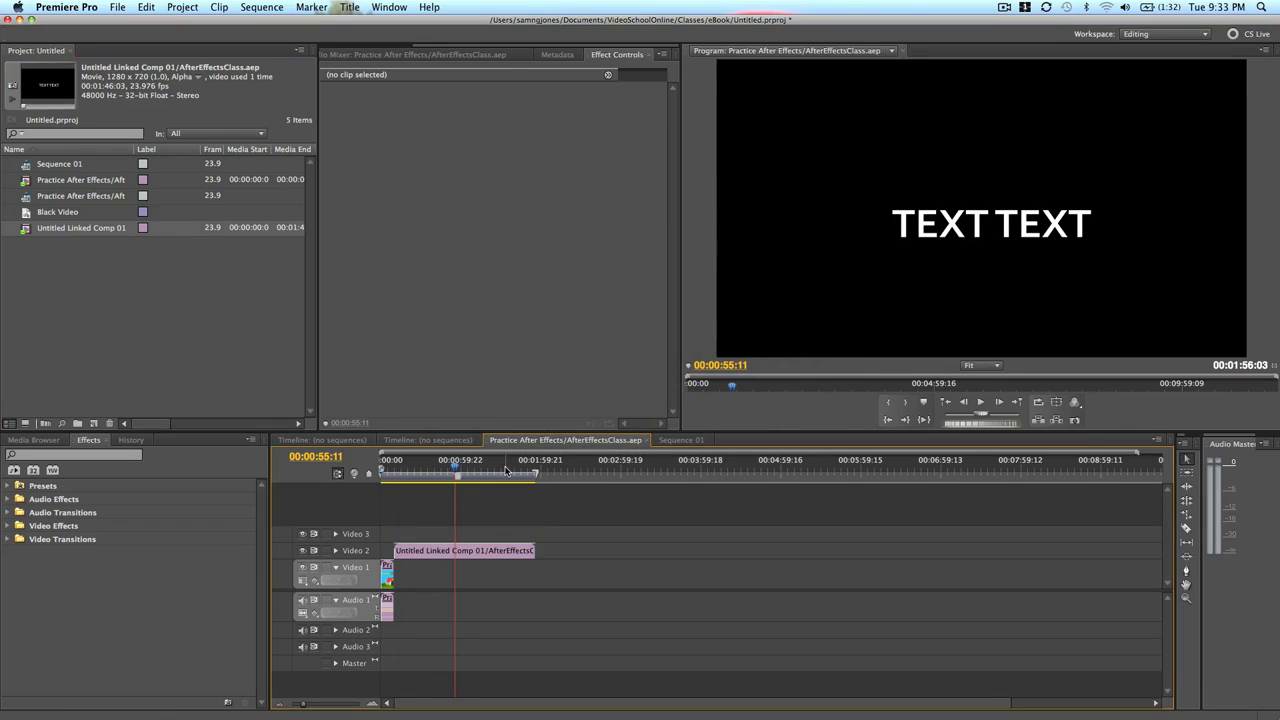